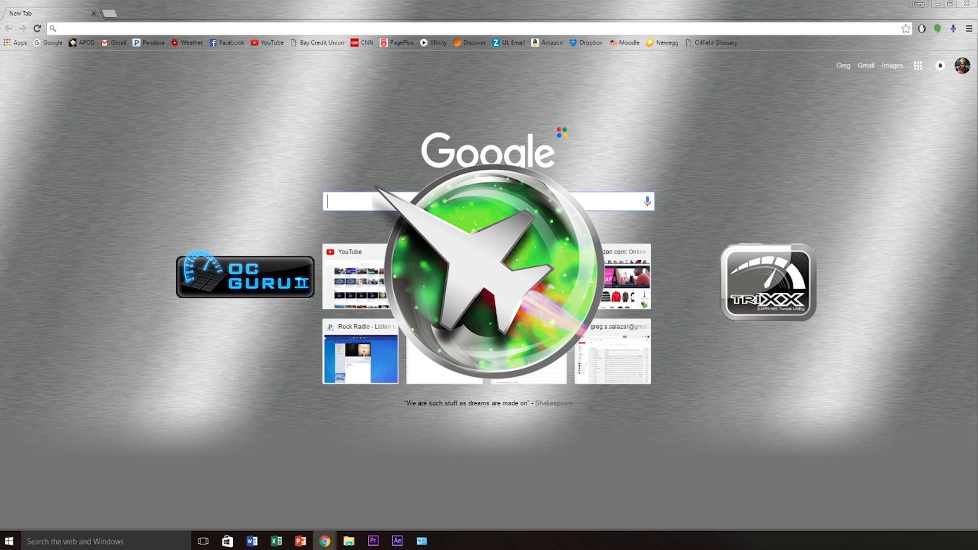
# - Search 'msi afterburner' and download the installer from MSI's official Afterburner Downloads page
pyautogui.write('msi afterburner')
pyautogui.press('Return')
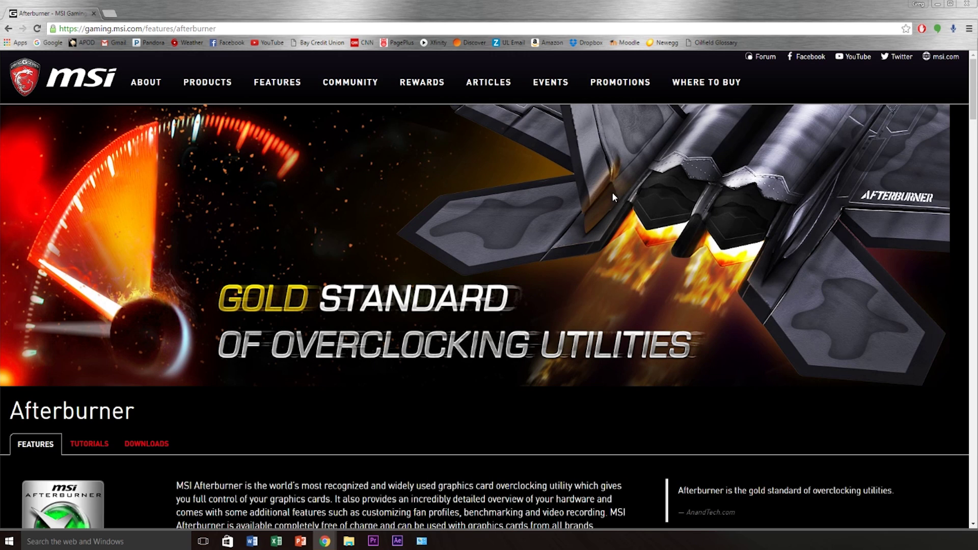
pyautogui.scroll(-5, 202, 279)
pyautogui.click(146, 188)
pyautogui.click(234, 284)
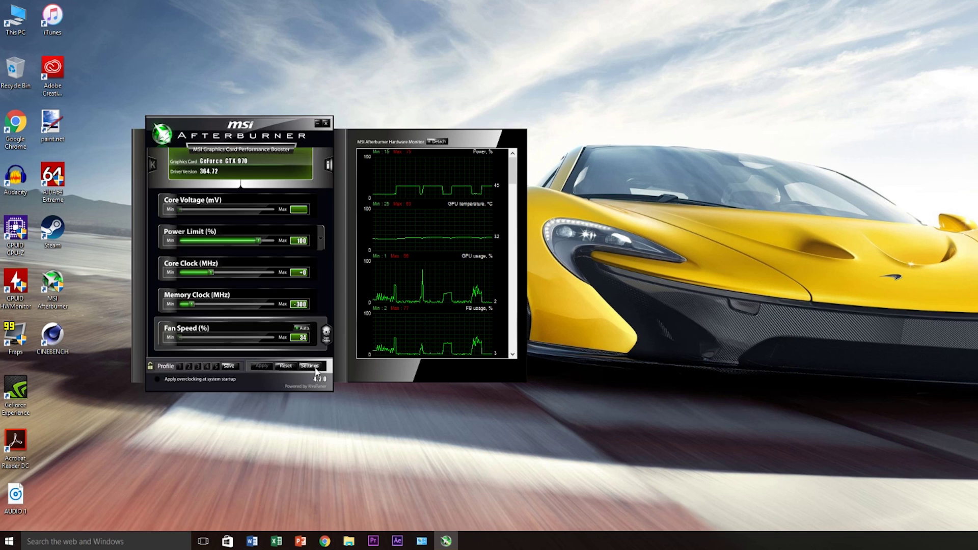
# - Choose a different skin in Afterburner's User Interface properties and confirm with OK
pyautogui.click(306, 380)
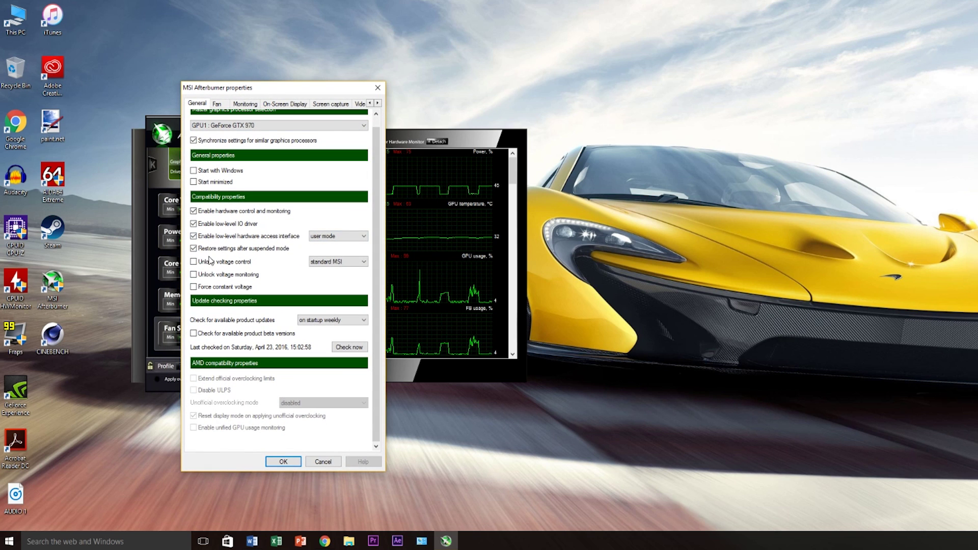
pyautogui.click(245, 104)
pyautogui.click(288, 104)
pyautogui.click(322, 104)
pyautogui.click(324, 104)
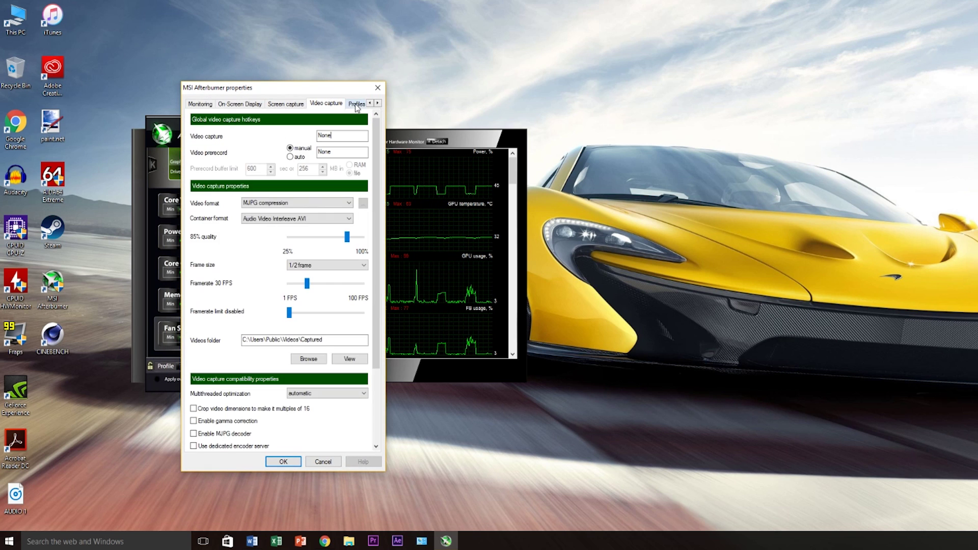
pyautogui.scroll(-5, 306, 255)
pyautogui.click(326, 104)
pyautogui.click(298, 104)
pyautogui.click(312, 256)
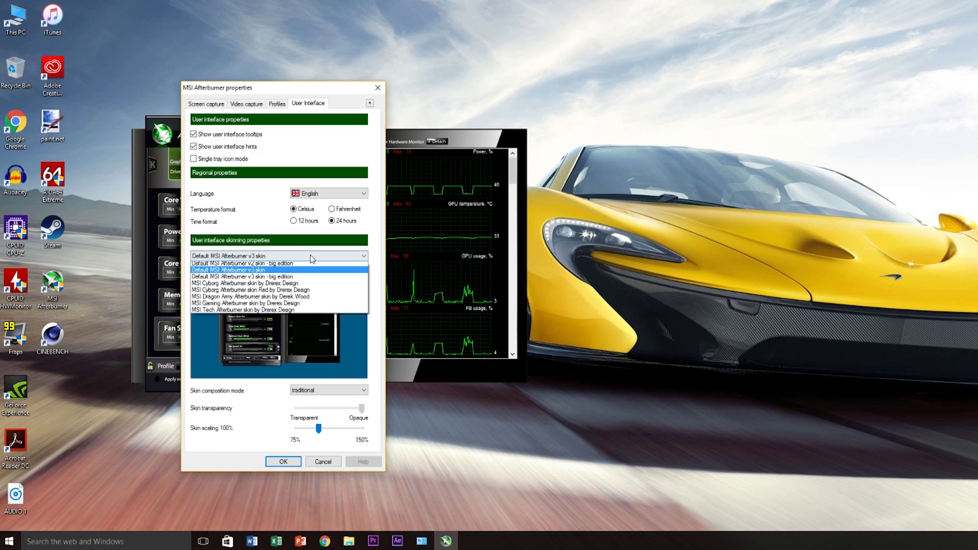
pyautogui.click(312, 264)
pyautogui.click(283, 462)
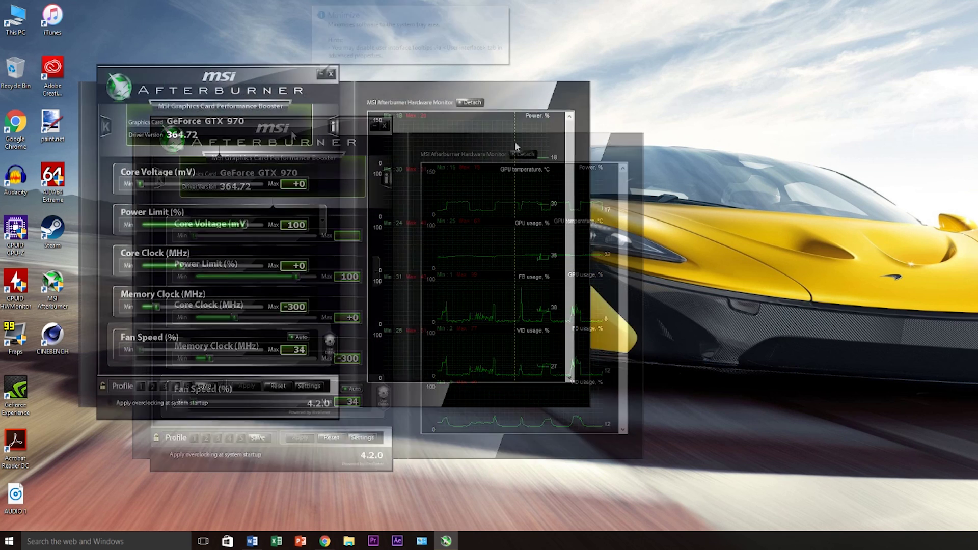
pyautogui.scroll(-1, 513, 179)
pyautogui.scroll(-5, 514, 184)
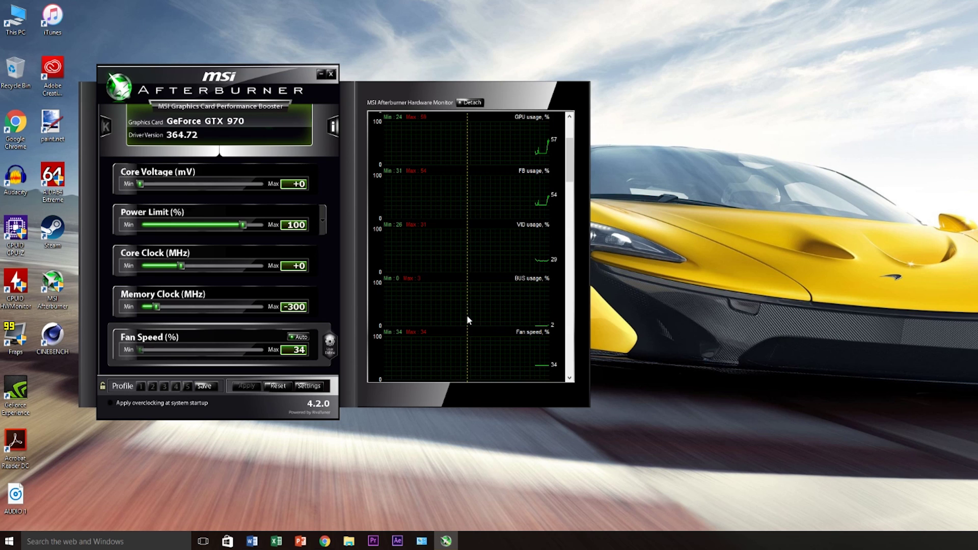
pyautogui.scroll(-6, 467, 317)
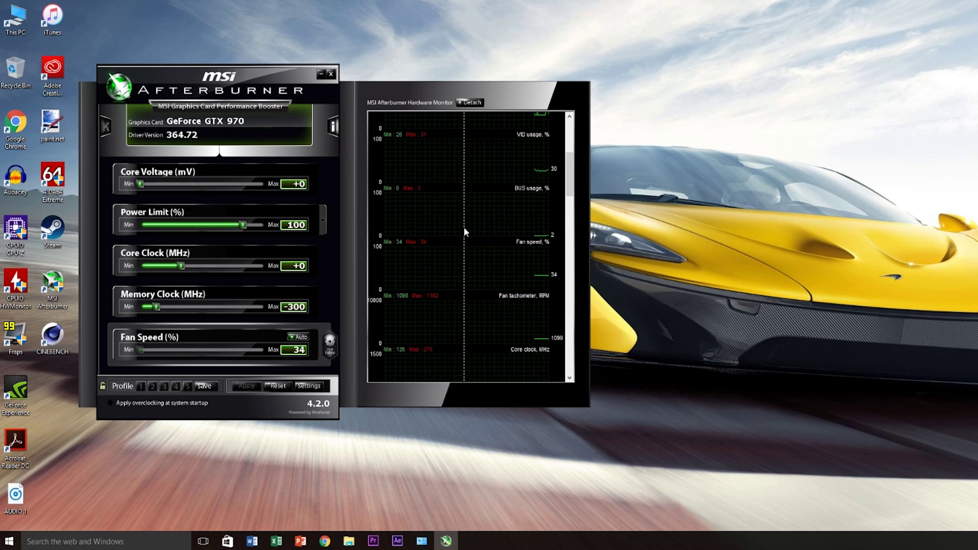
pyautogui.scroll(1, 462, 291)
pyautogui.scroll(-7, 468, 234)
pyautogui.scroll(-20, 452, 253)
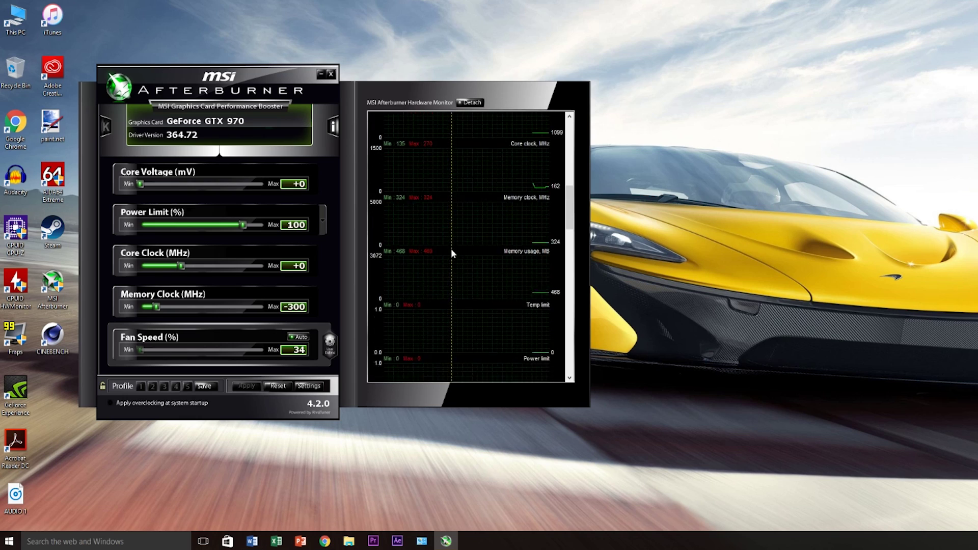
pyautogui.moveTo(463, 300); pyautogui.dragTo(457, 166)
pyautogui.moveTo(463, 315); pyautogui.dragTo(458, 197)
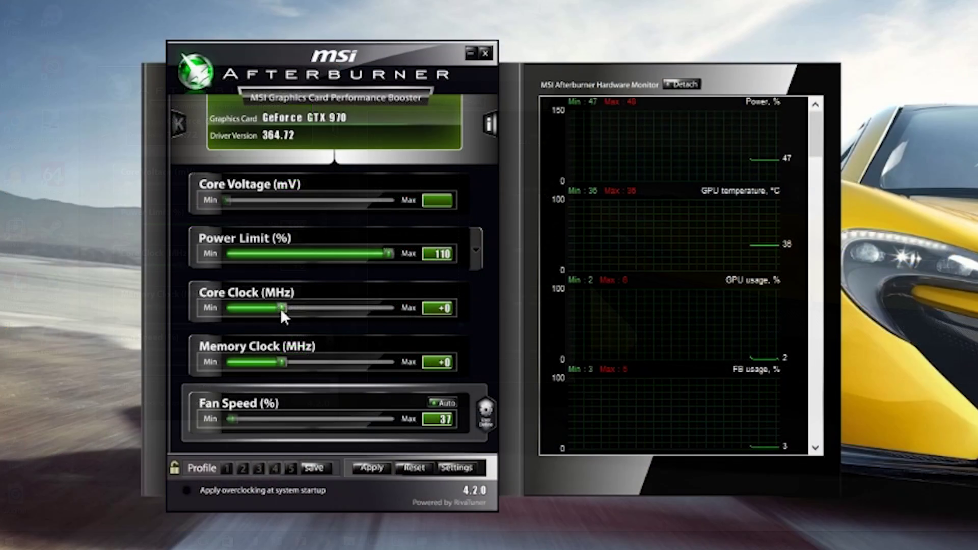
# - Set the Core Clock and Memory Clock sliders to +100 MHz and apply them
pyautogui.moveTo(281, 308)
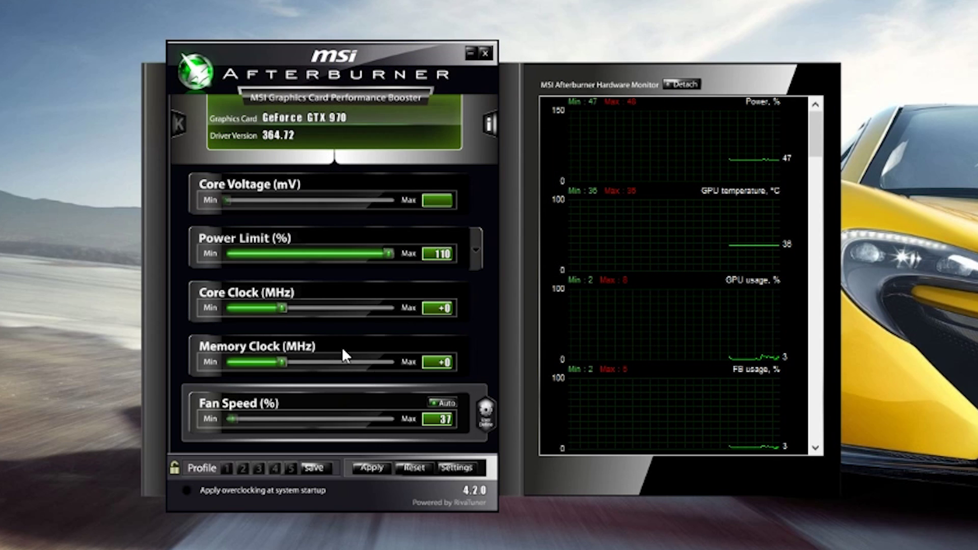
pyautogui.moveTo(284, 311); pyautogui.dragTo(295, 311)
pyautogui.moveTo(286, 359); pyautogui.dragTo(297, 359)
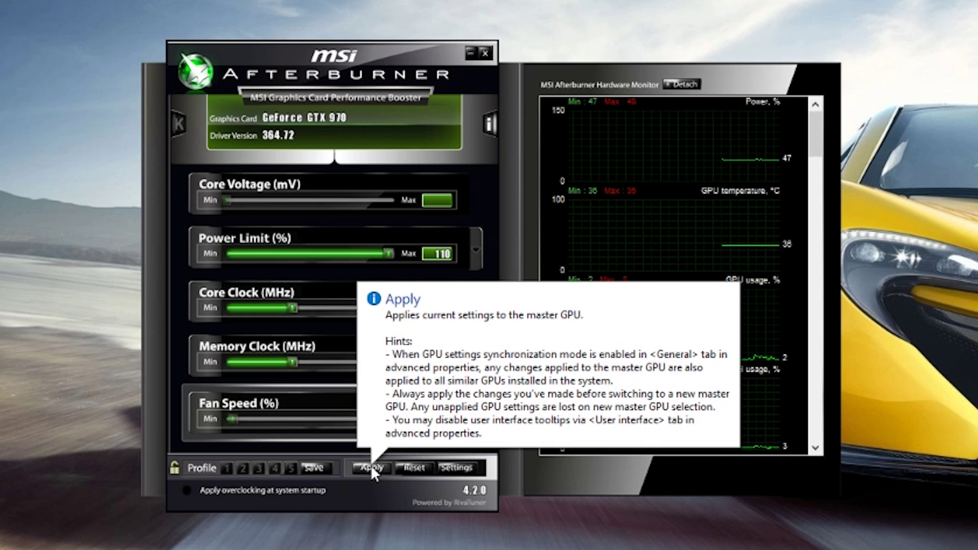
pyautogui.click(372, 468)
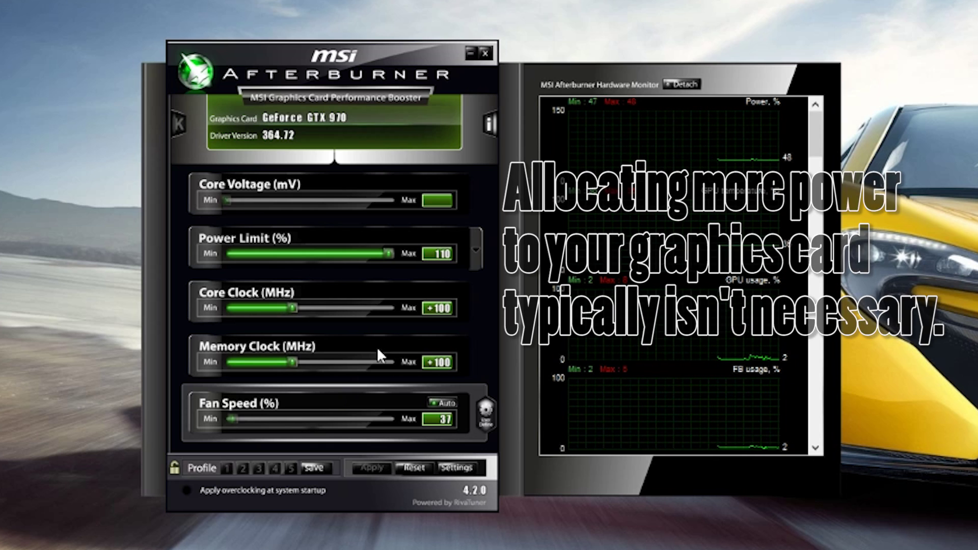
# - Enter +50 MHz for the core and memory clock offsets, apply, and launch Heaven
pyautogui.click(433, 304)
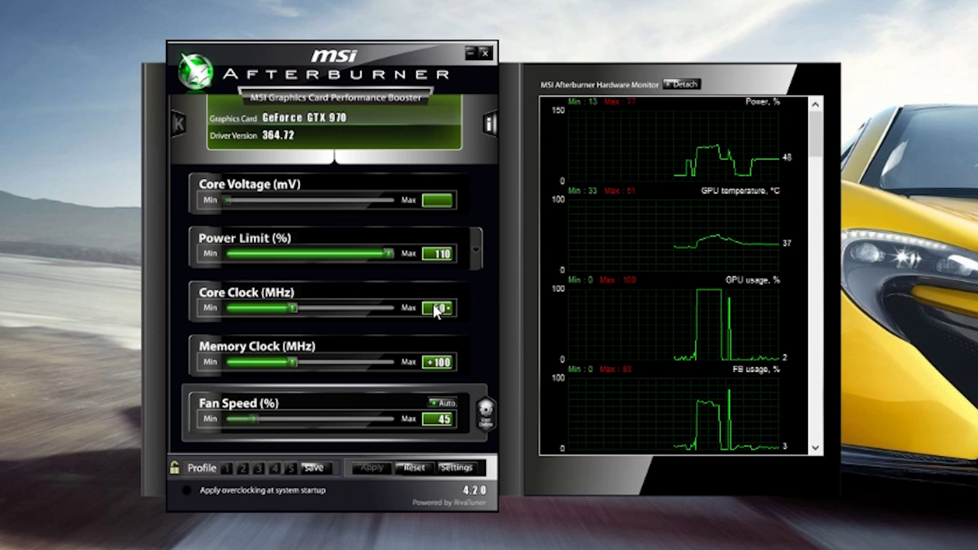
pyautogui.write('50')
pyautogui.press('Return')
pyautogui.click(436, 361)
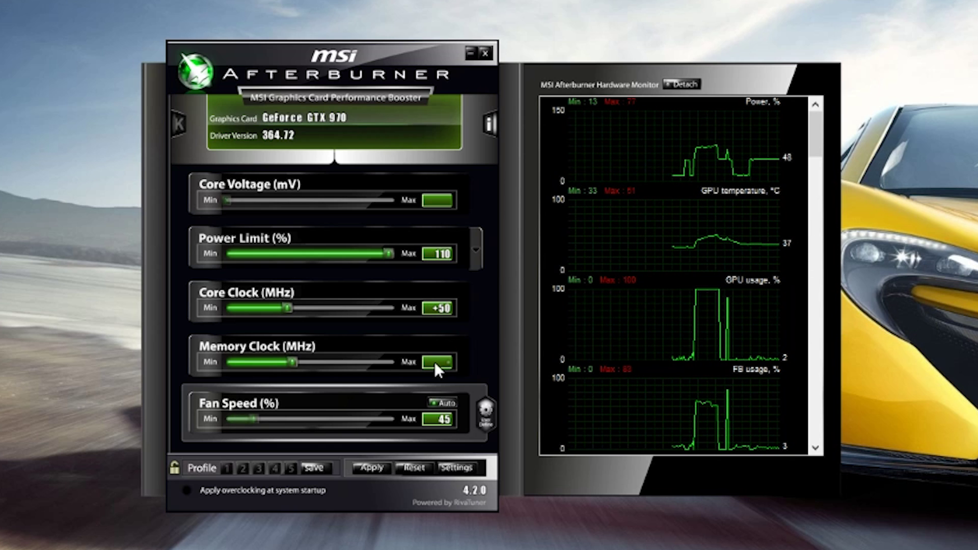
pyautogui.write('50')
pyautogui.press('Return')
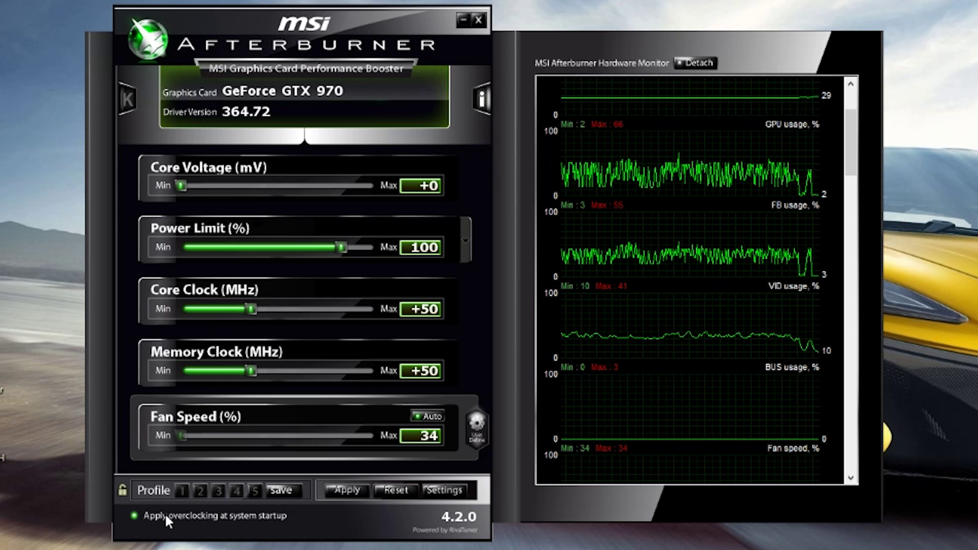
pyautogui.click(340, 491)
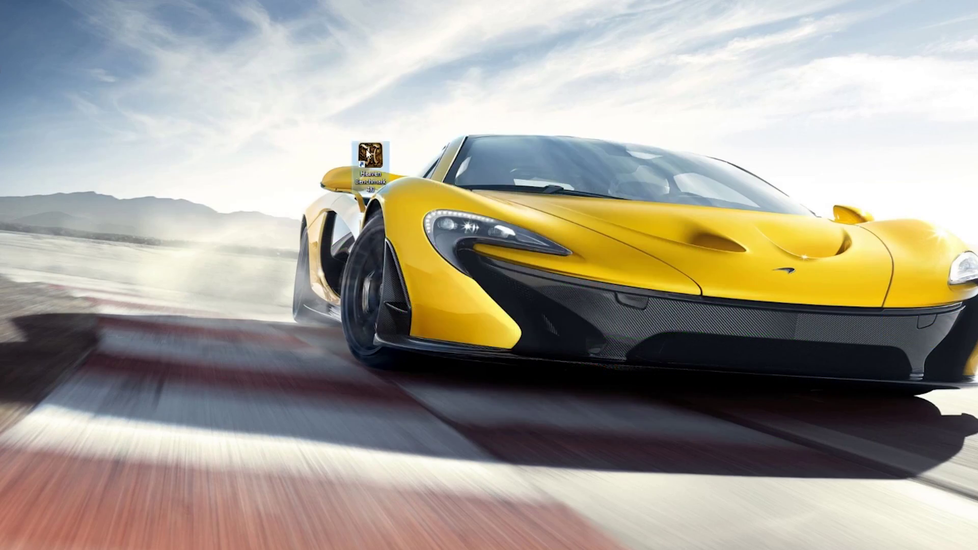
pyautogui.doubleClick(367, 152)
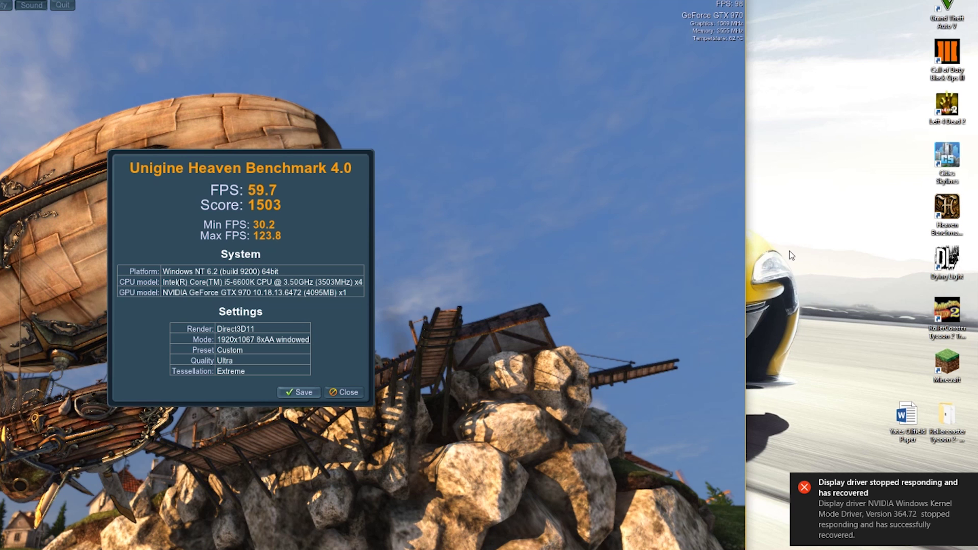
# - Close the Windows display-driver crash notification over the Heaven results
pyautogui.click(969, 484)
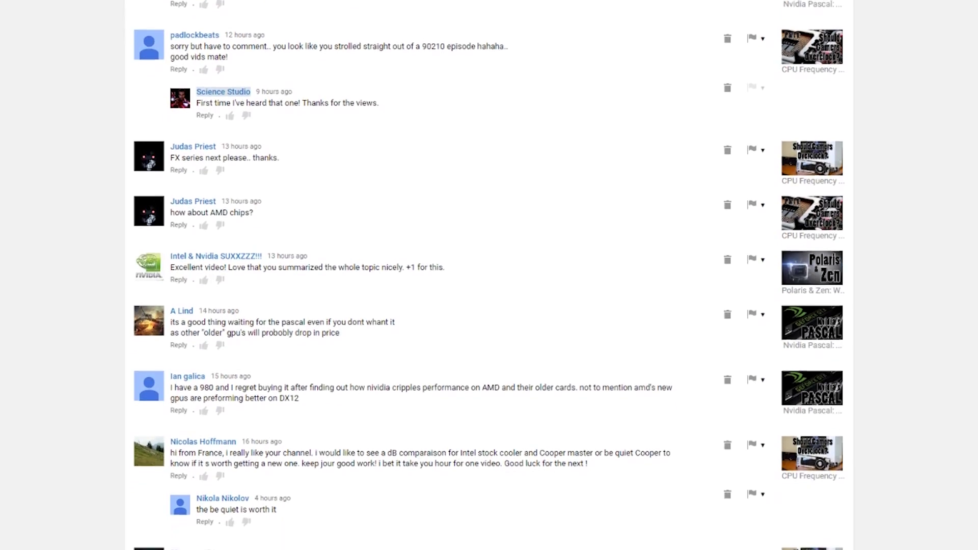
# - Autoscroll down the comments page to the day-old comments
pyautogui.middleClick(909, 216)
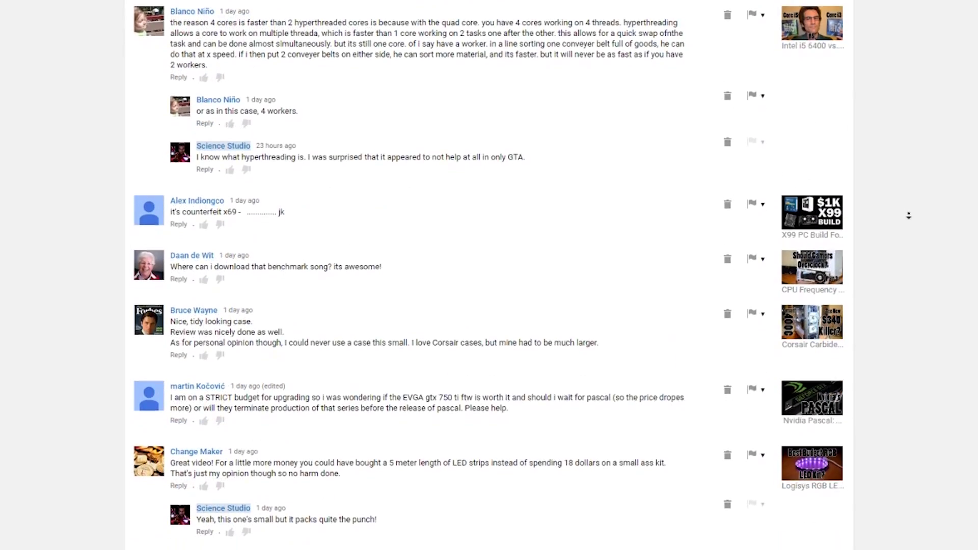